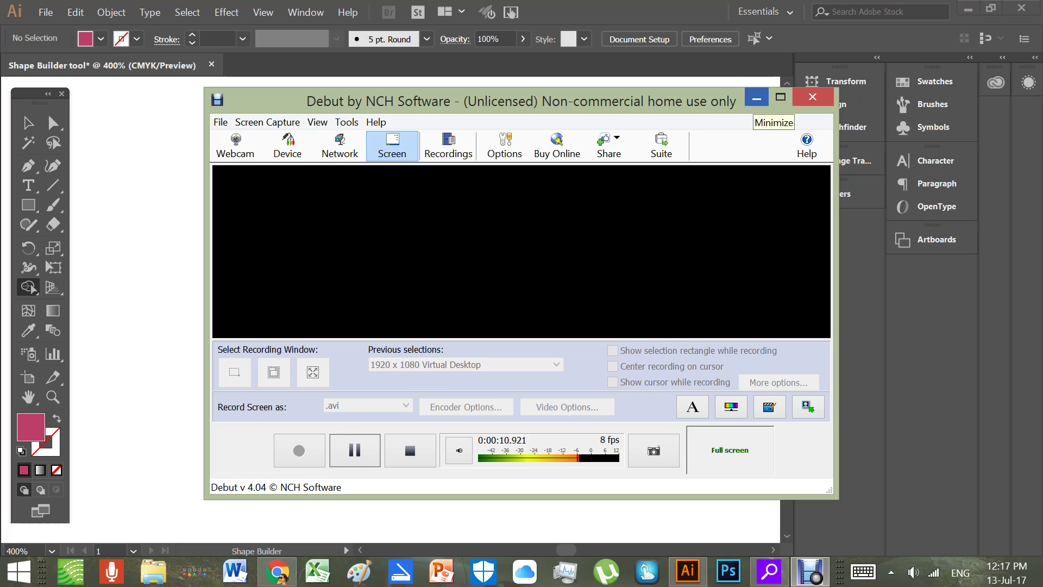
Draw a large rectangle on the blank canvas and fill it with green (#91BC3F)
left_click(756, 98)
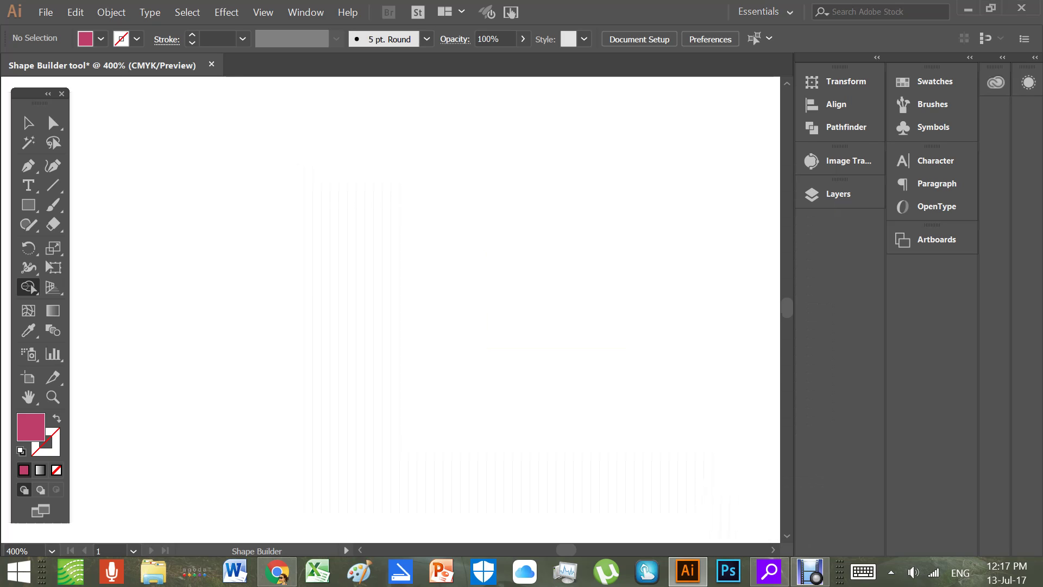
left_click(28, 205)
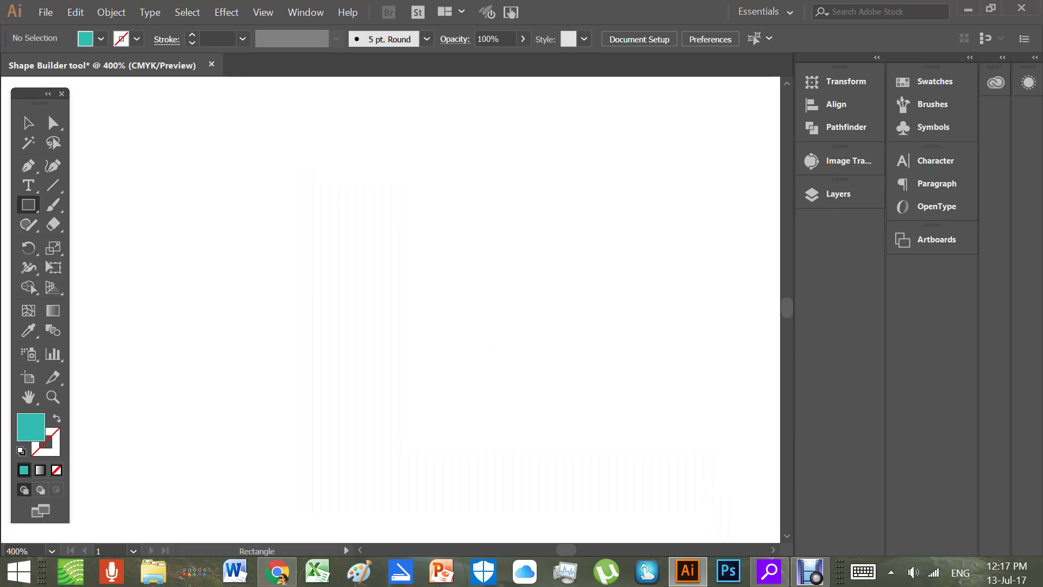
left_click_drag(239, 158, 544, 409)
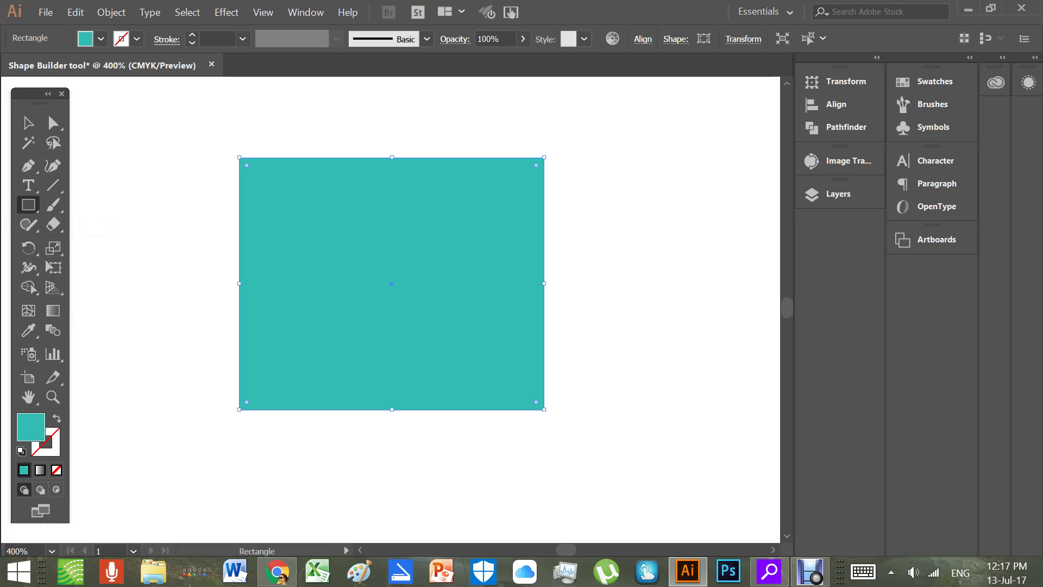
left_click(29, 204)
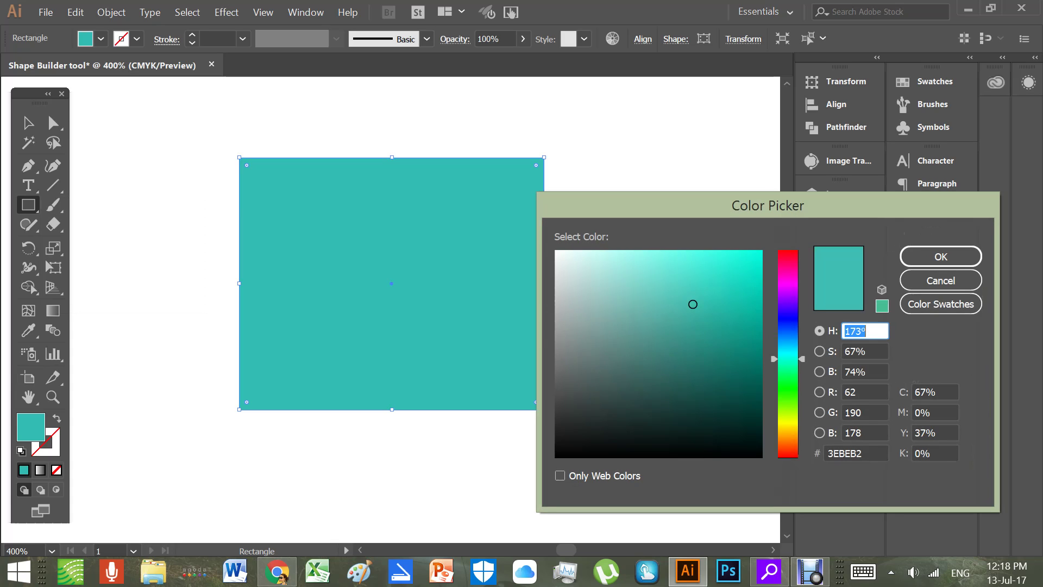
type("81")
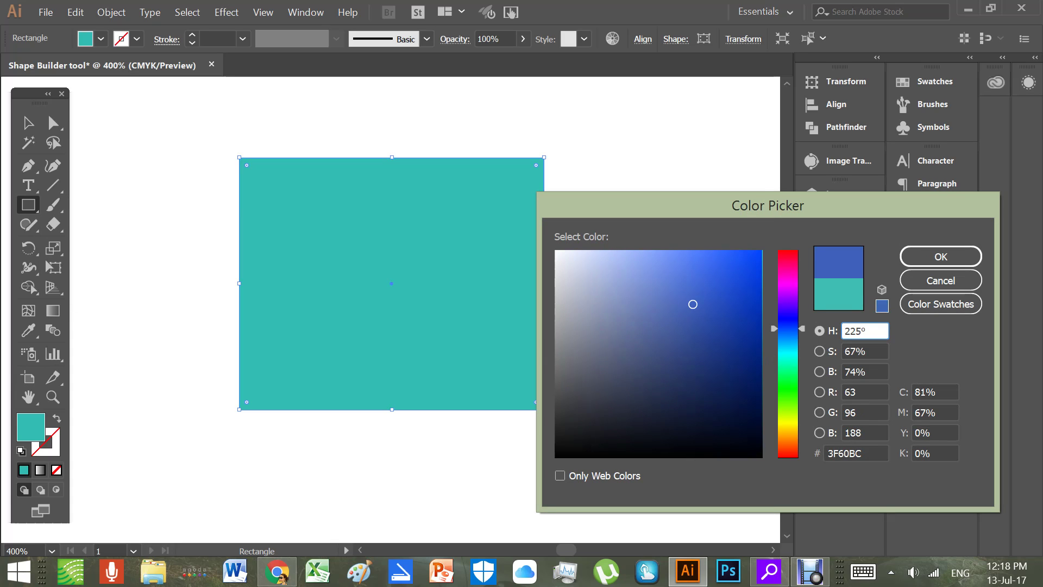
key("Return")
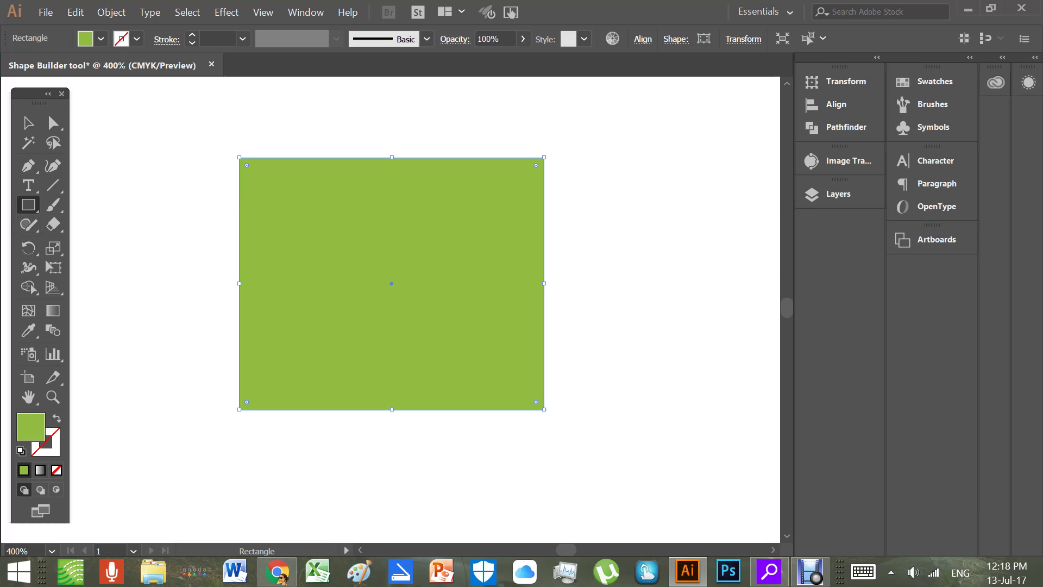
Draw a thin horizontal bar across the upper part of the green rectangle, overhanging both sides, and fill it with blue (#416FB6)
left_click_drag(211, 181, 582, 192)
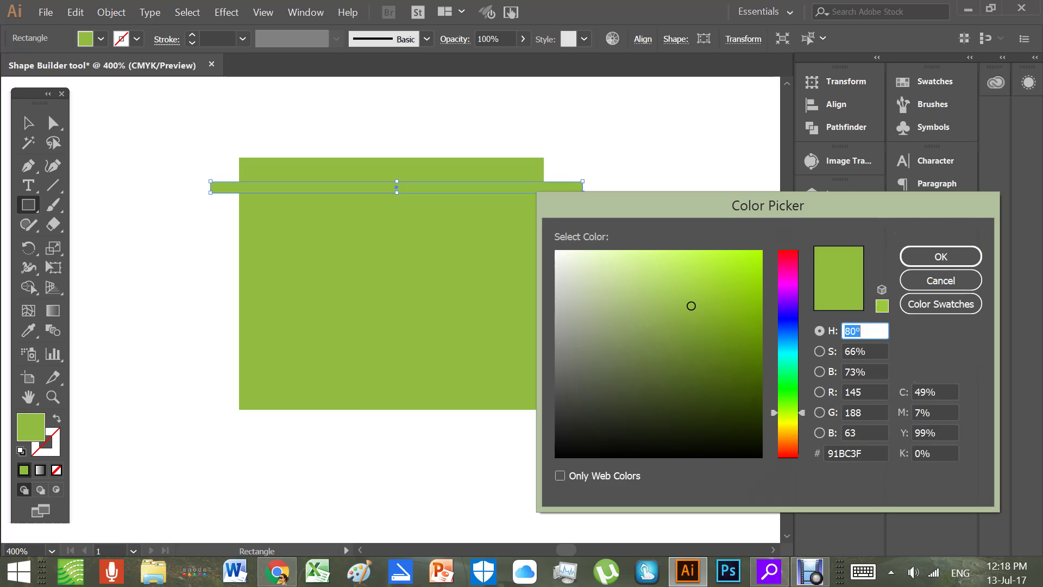
type("218")
key("Return")
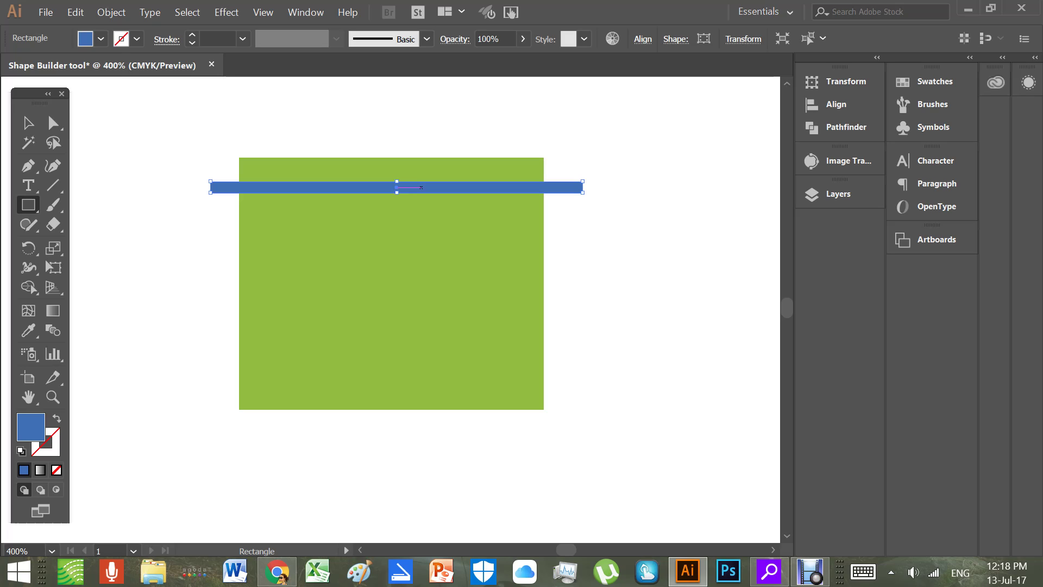
Duplicate the blue bar across the lower part of the green rectangle and blend the two bars with 8 specified steps
key("v")
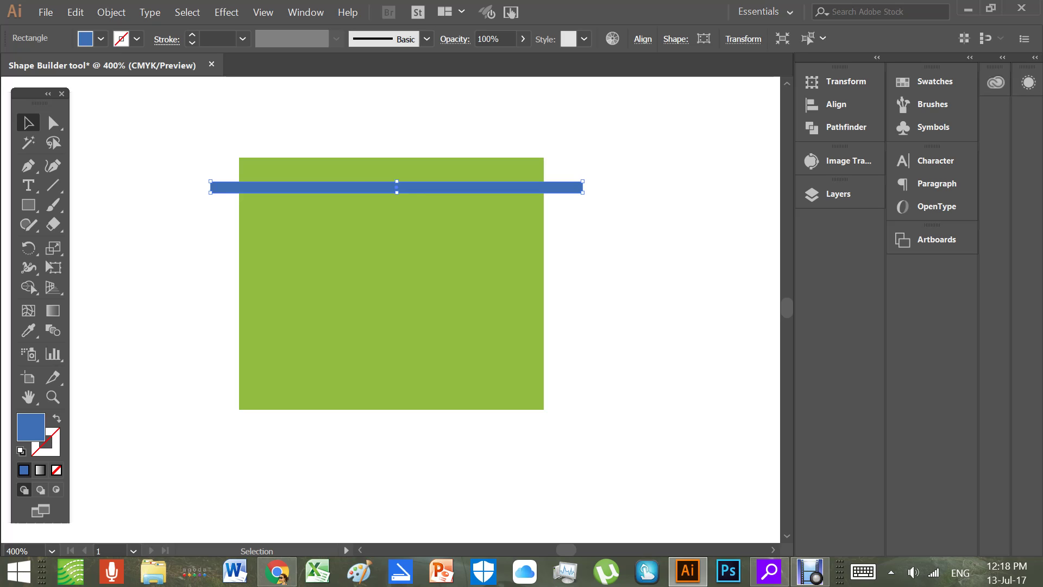
left_click_drag(397, 187, 402, 360)
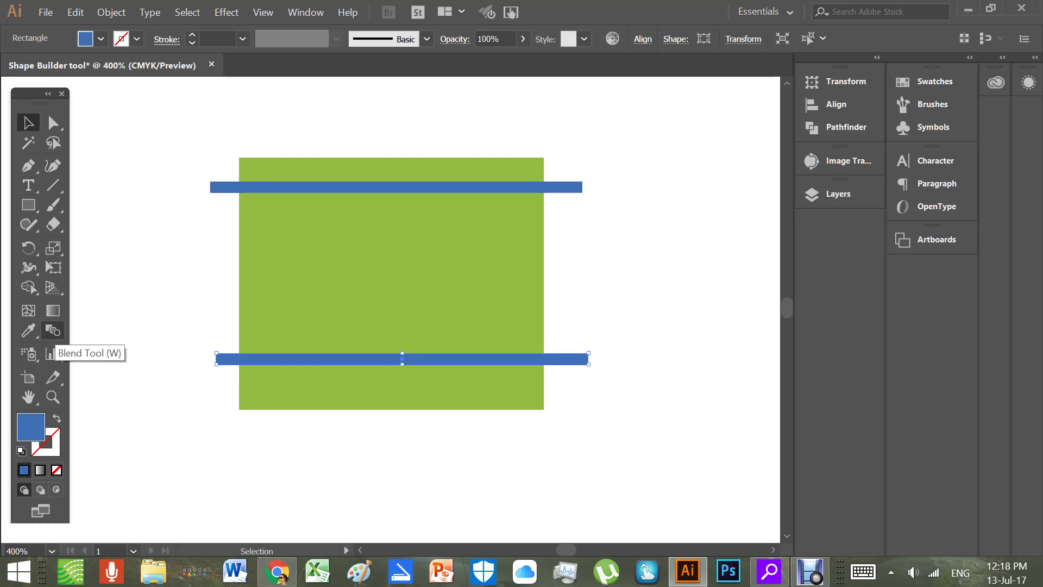
left_click(53, 329)
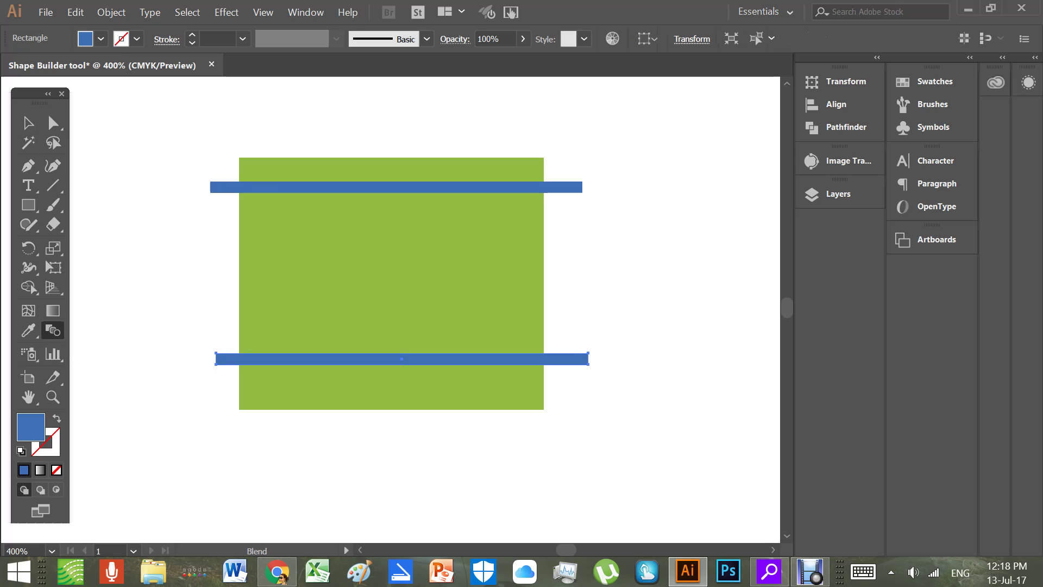
key("Return")
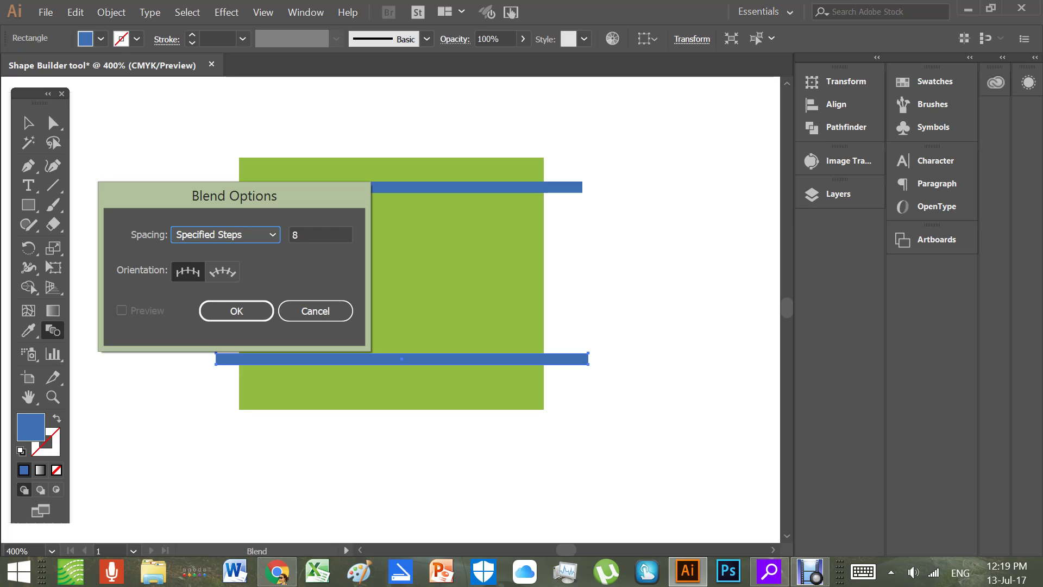
key("Return")
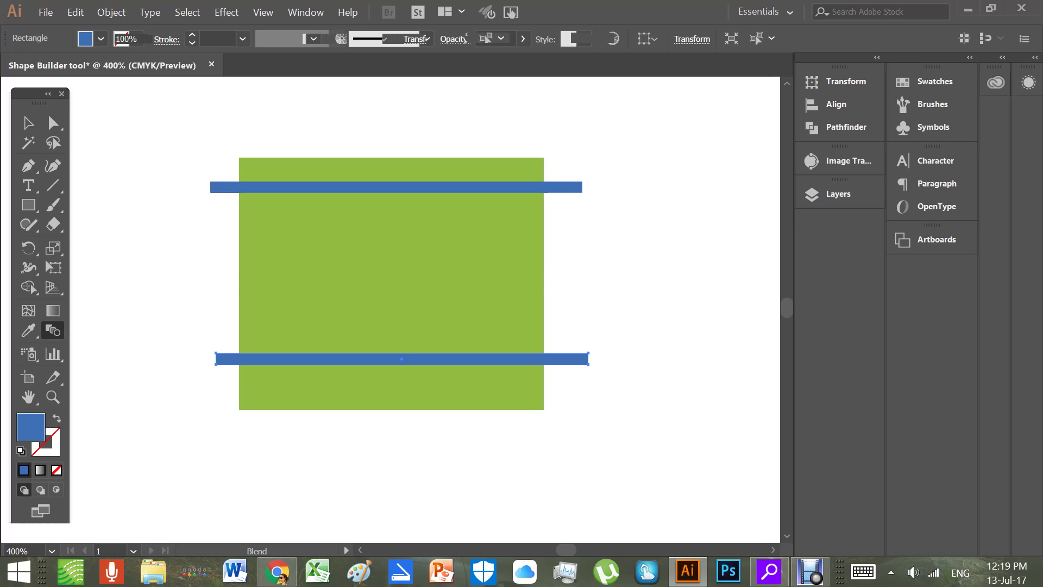
key("ctrl+alt+b")
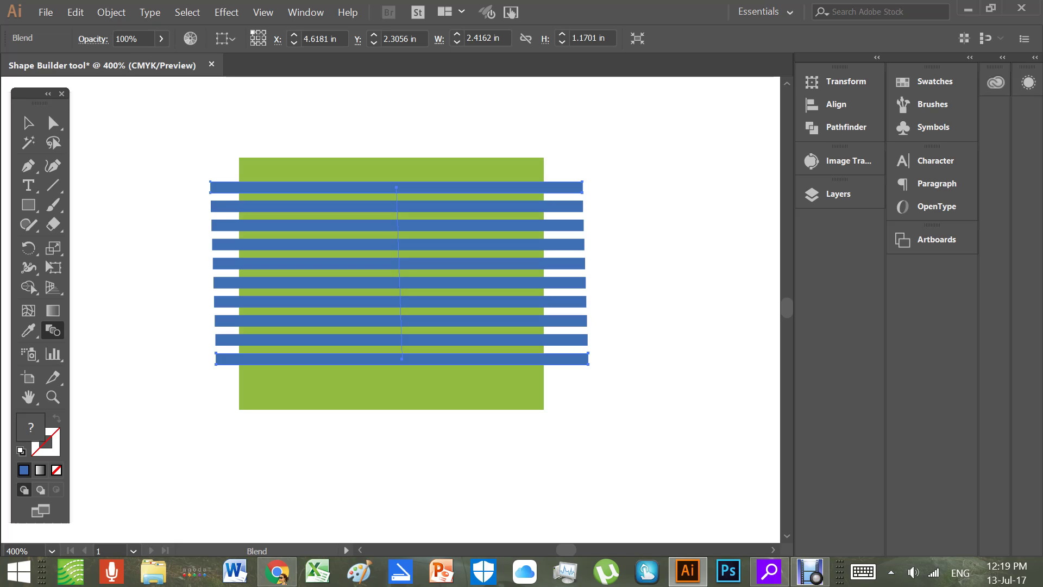
Expand the blended bars with Object and Fill enabled, and clear the selection
key("v")
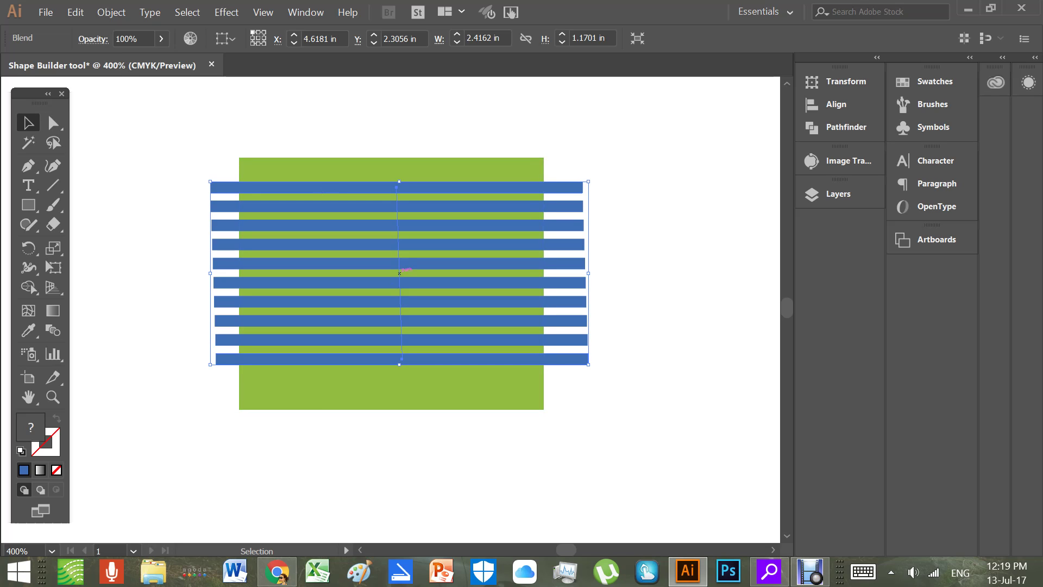
key("alt+o")
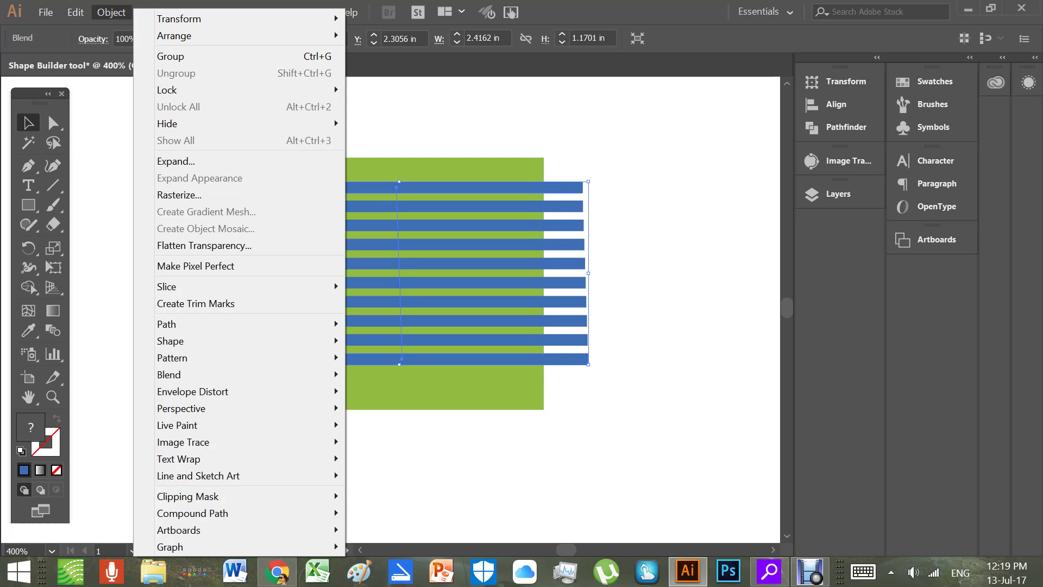
key("e")
key("Return")
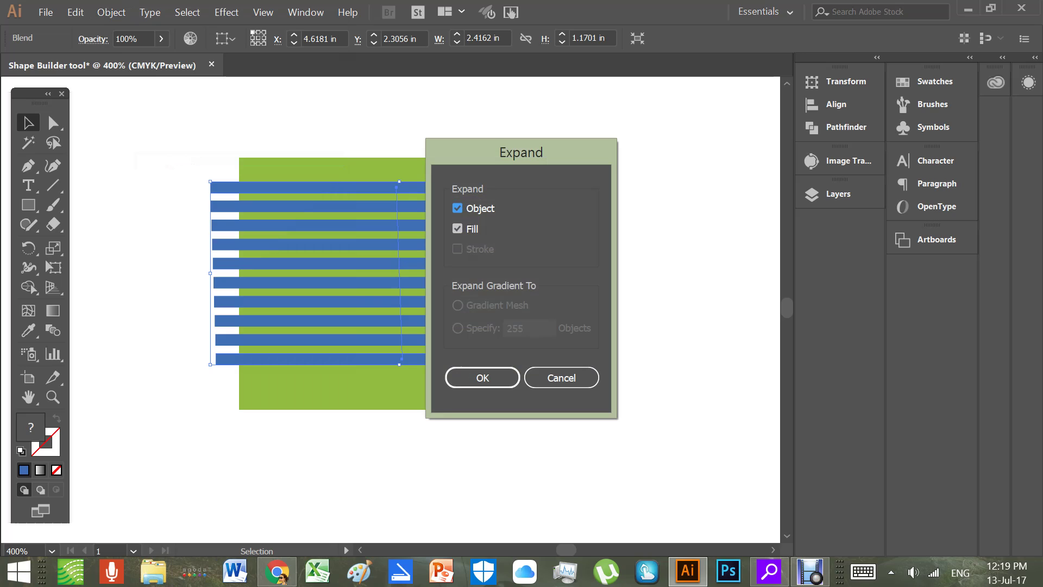
key("Return")
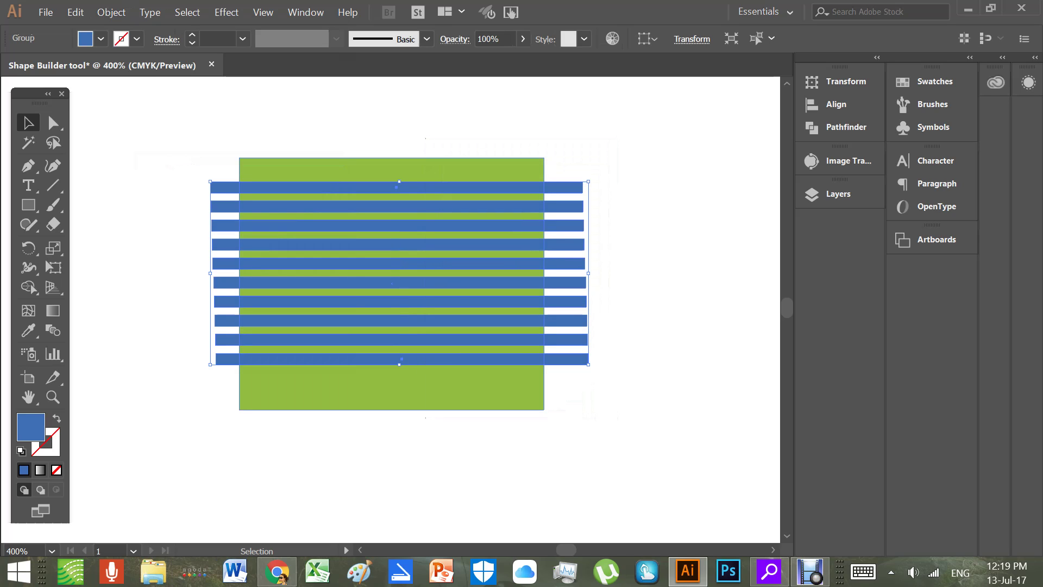
key("ctrl+shift+a")
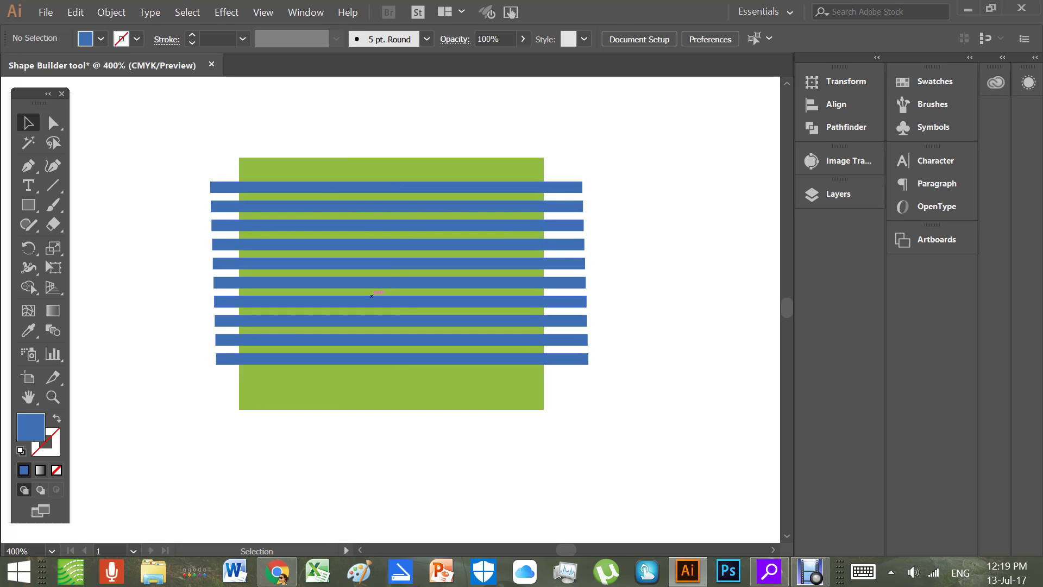
Send the green rectangle to the back and deselect it
left_click(391, 386)
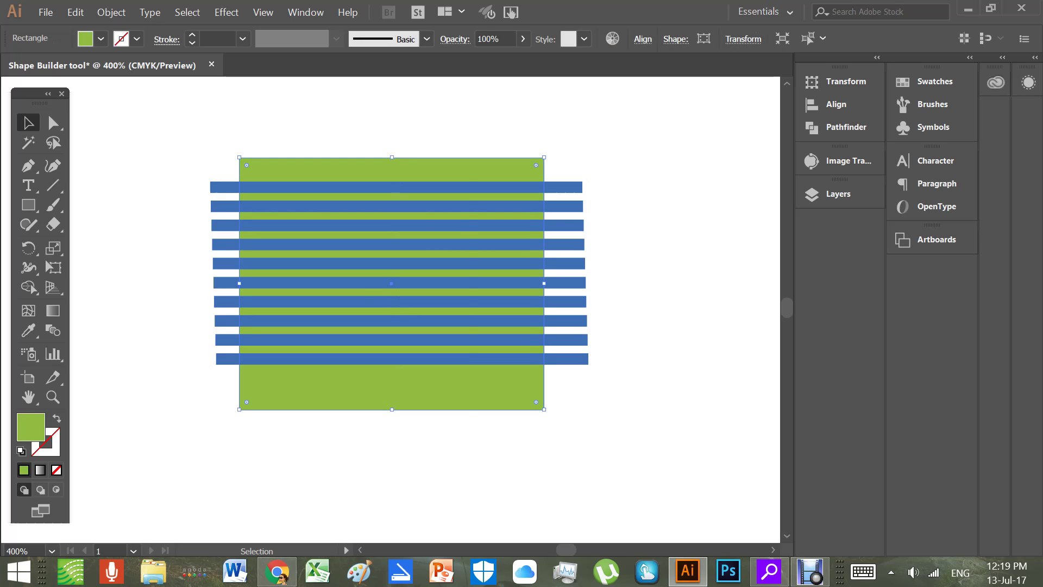
right_click(312, 169)
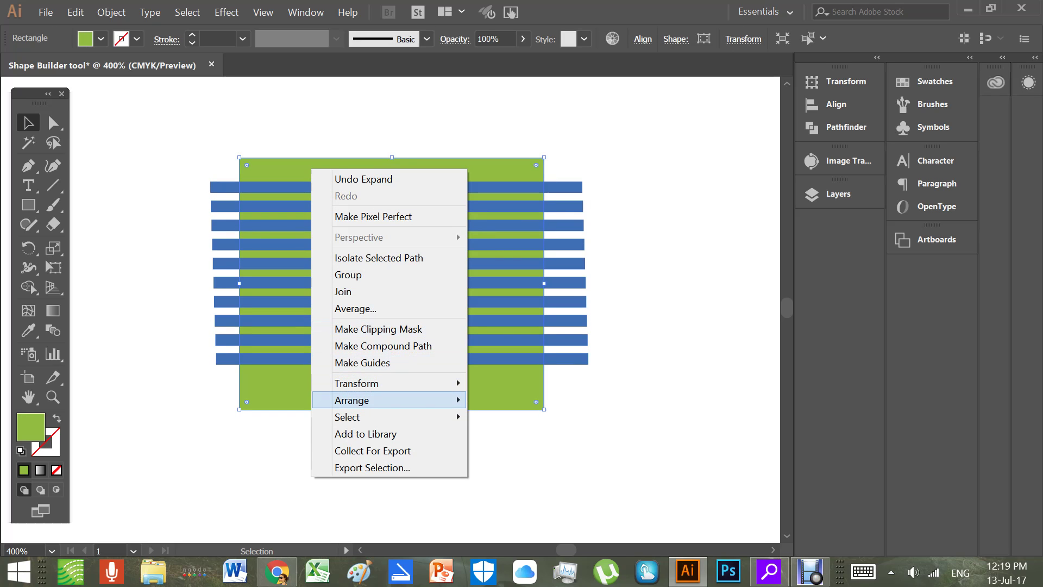
mouse_move(352, 400)
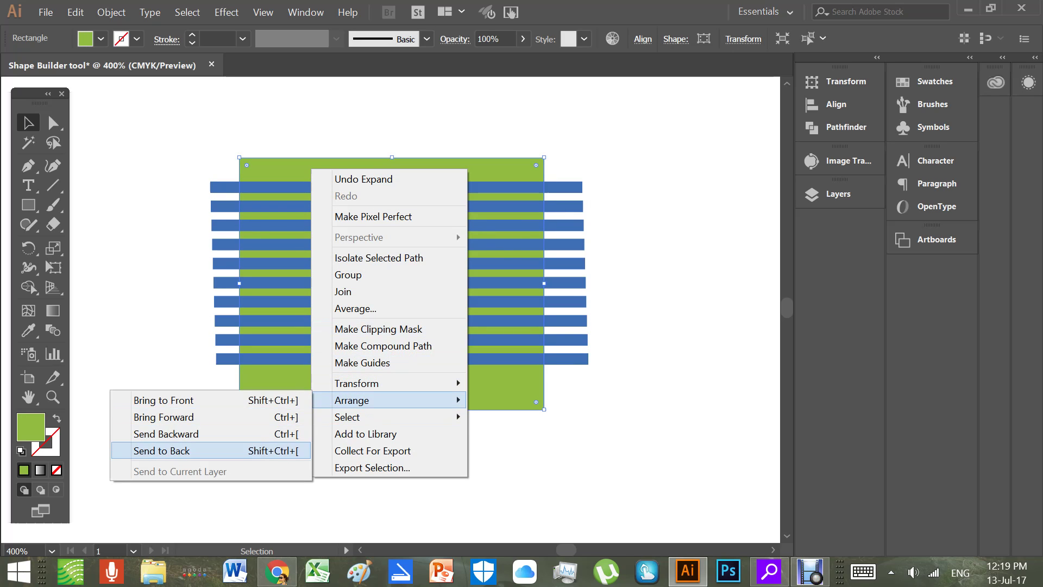
left_click(163, 451)
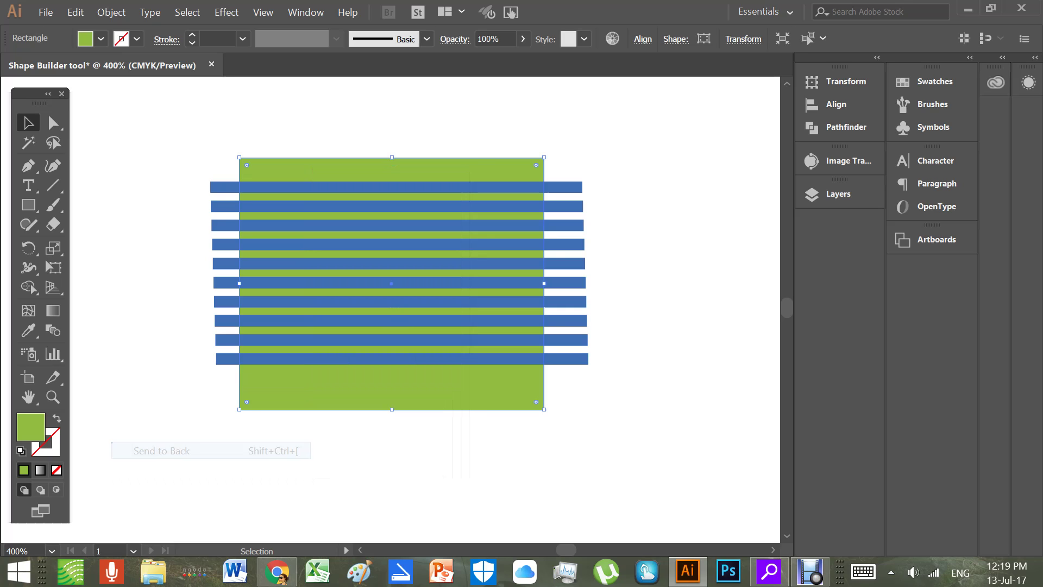
key("ctrl+shift+a")
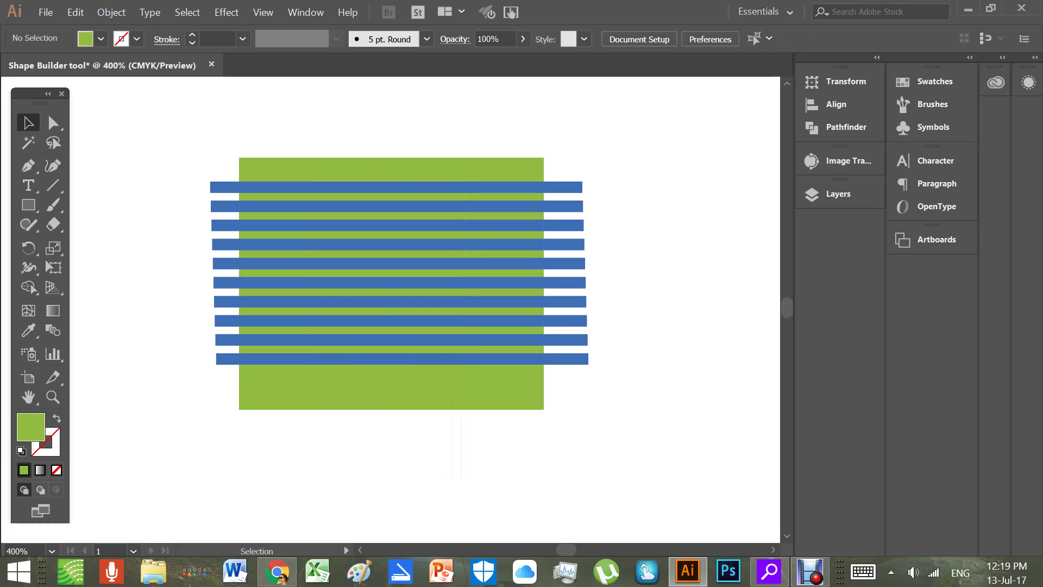
Bring the group of blue bars to the front and deselect it
left_click(232, 188)
right_click(232, 188)
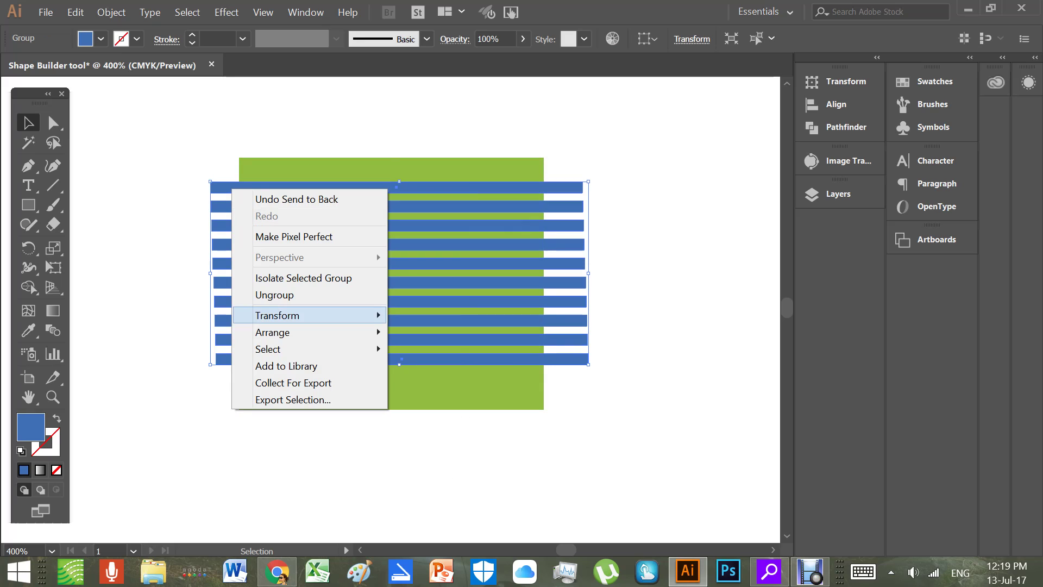
mouse_move(315, 332)
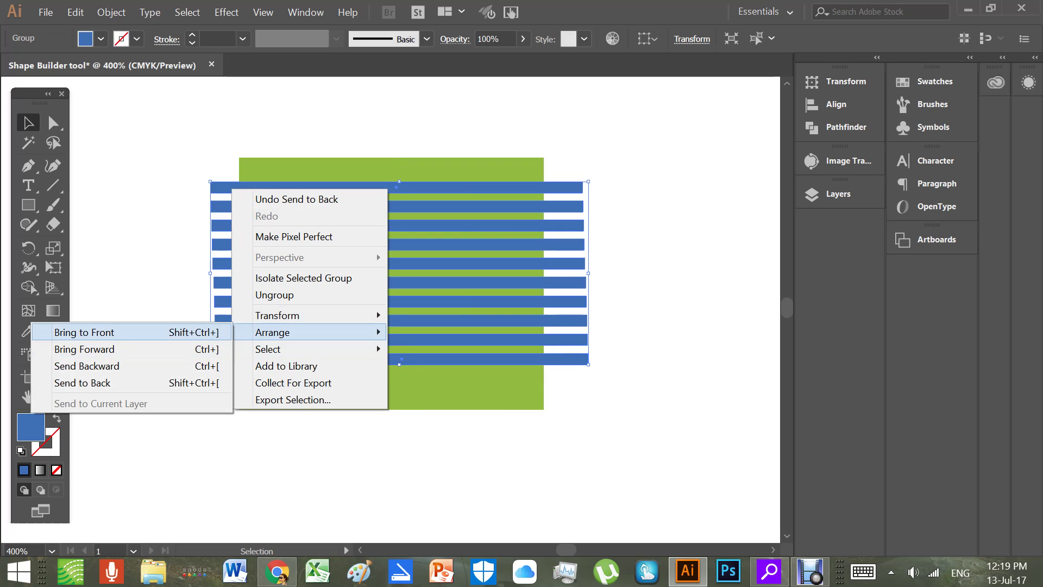
left_click(84, 332)
key("ctrl+shift+a")
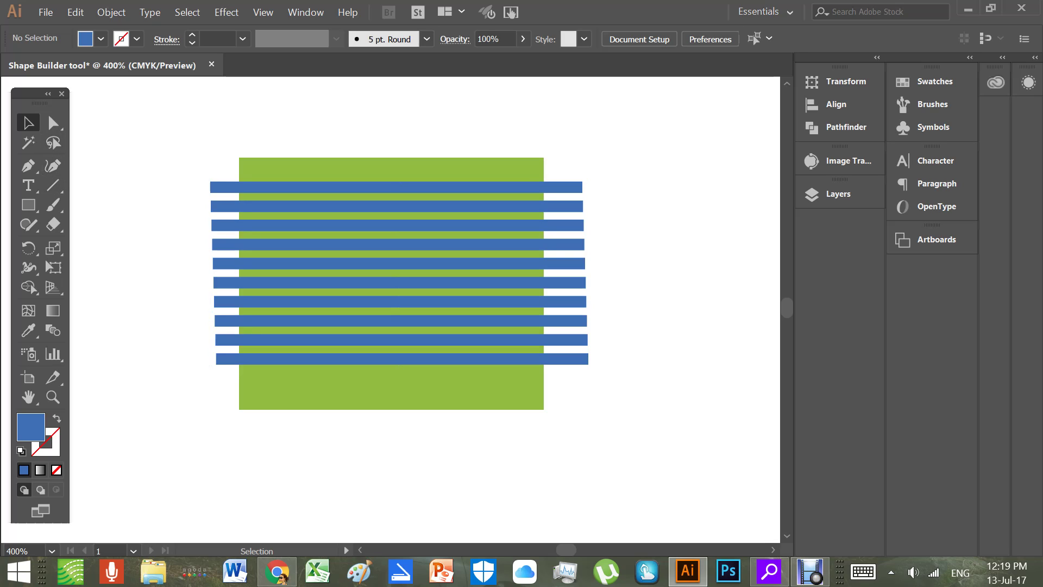
Select the rectangle and all bars, and set the Shape Builder fill colour to magenta with hue 328° (#B54382)
left_click_drag(129, 125, 663, 481)
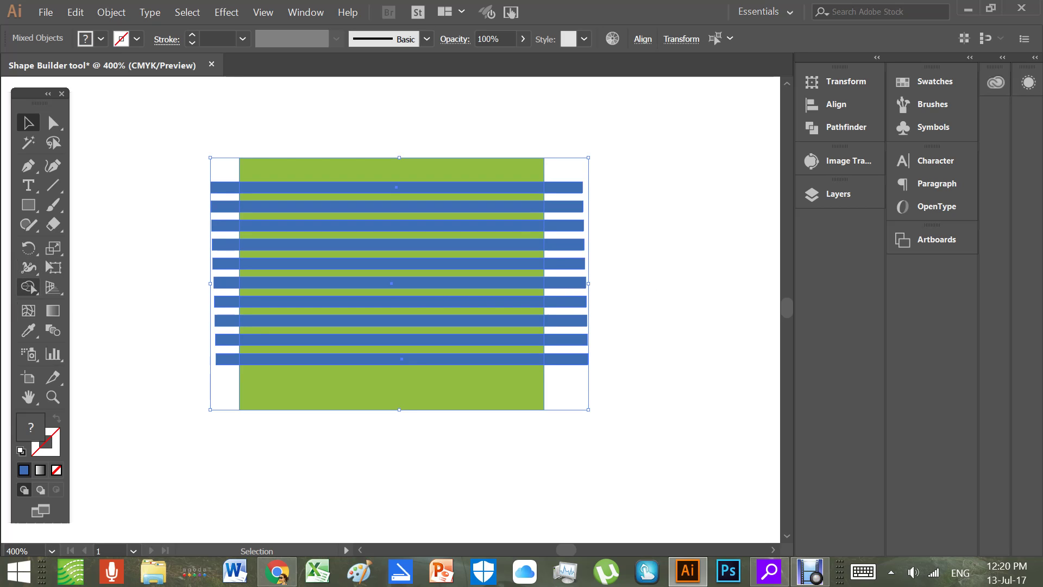
left_click(29, 286)
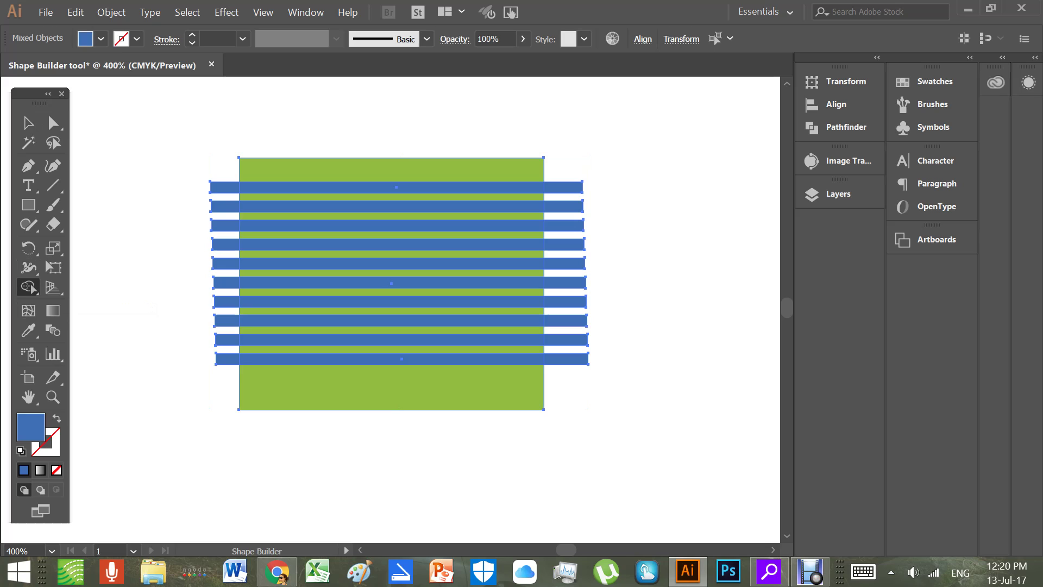
double_click(30, 427)
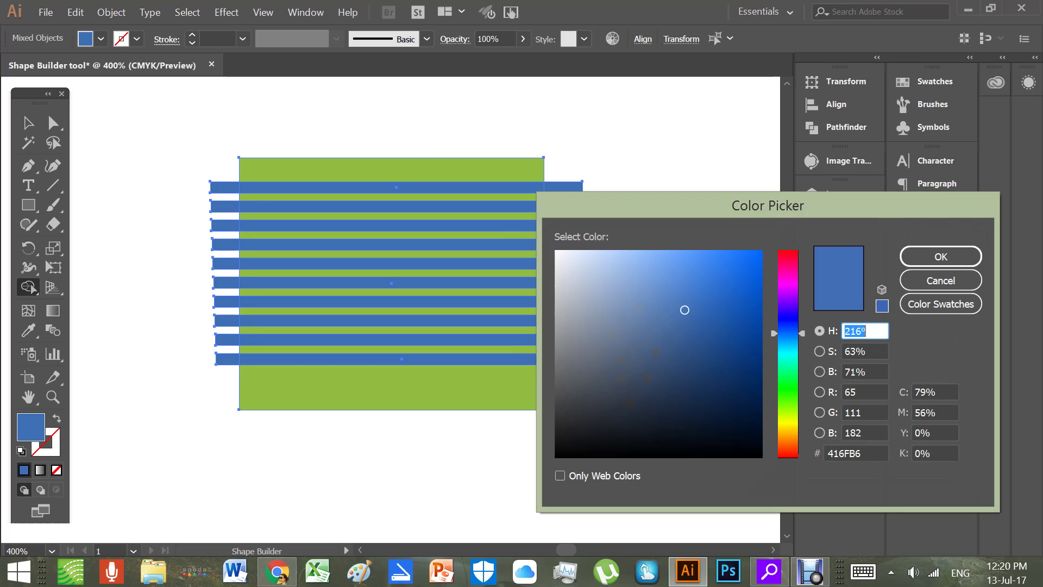
type("328")
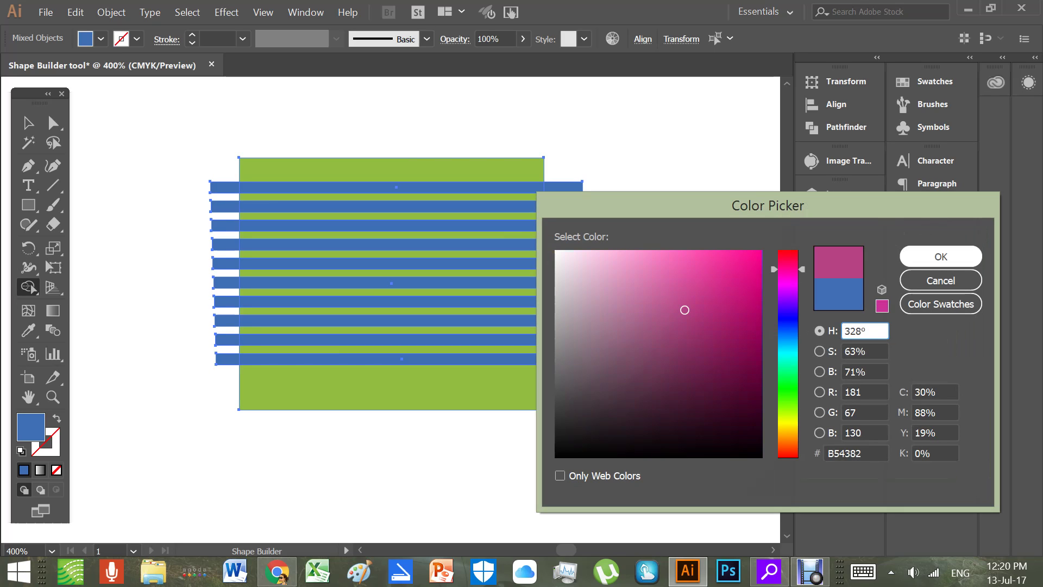
key("Return")
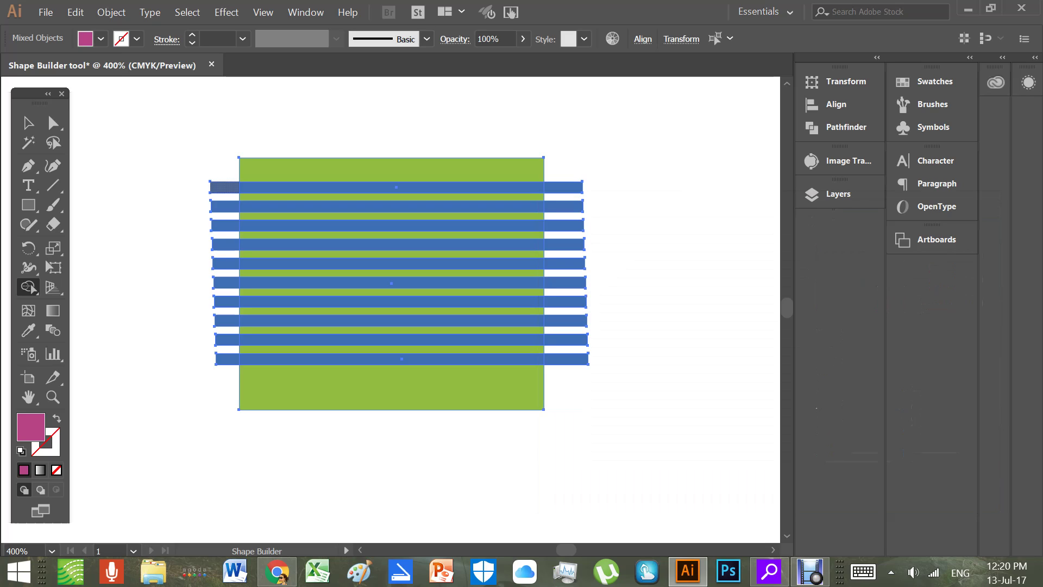
Fill all segments of the top two blue bars with magenta using the Shape Builder tool
left_click(224, 187)
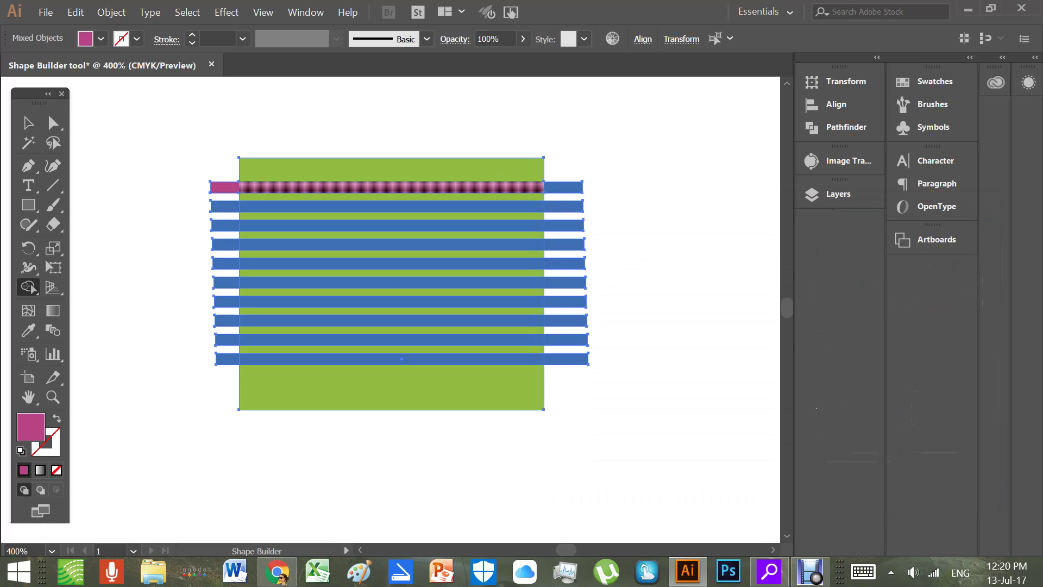
left_click(391, 186)
left_click(563, 187)
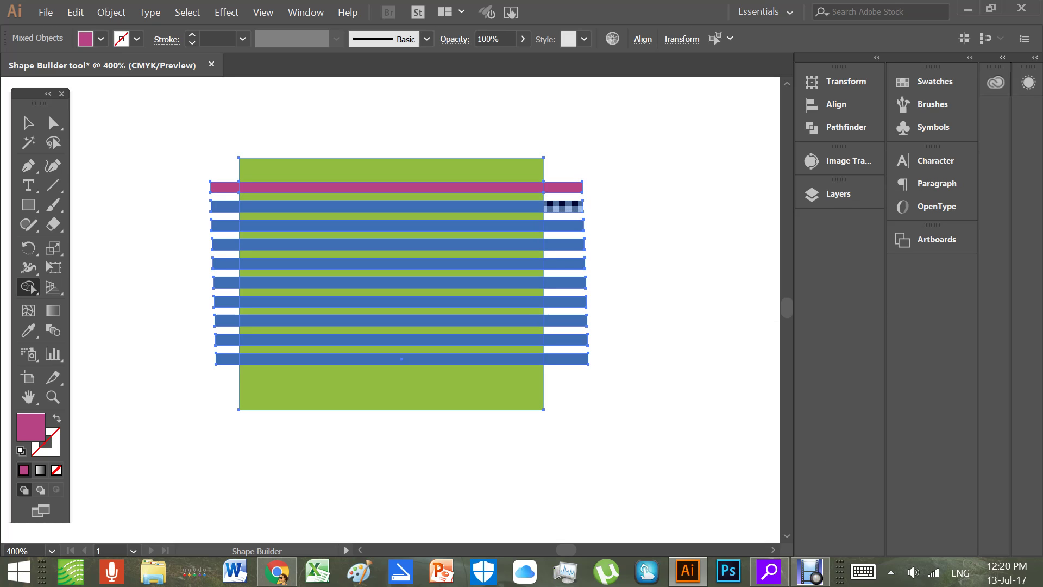
left_click(562, 206)
left_click(391, 206)
left_click(225, 206)
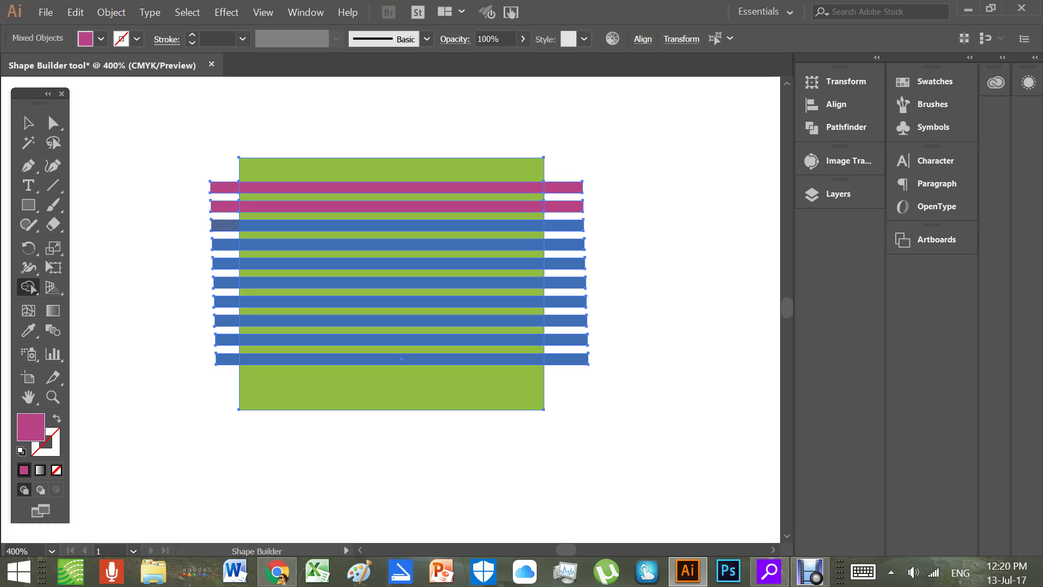
Fill every segment of the third and fourth bars from the top with magenta using the Shape Builder tool
left_click(225, 225)
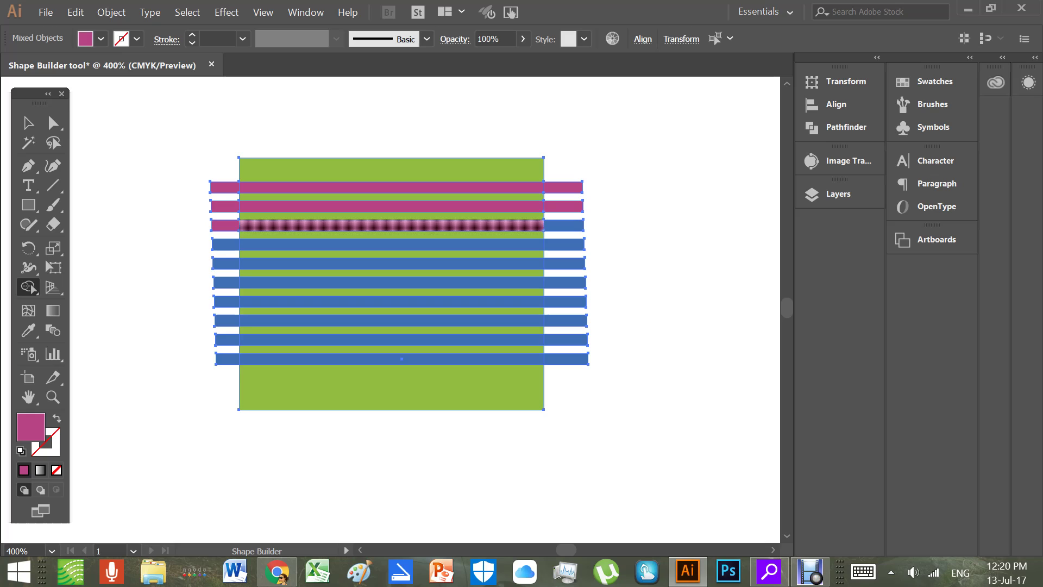
left_click(391, 224)
left_click(563, 224)
left_click(564, 245)
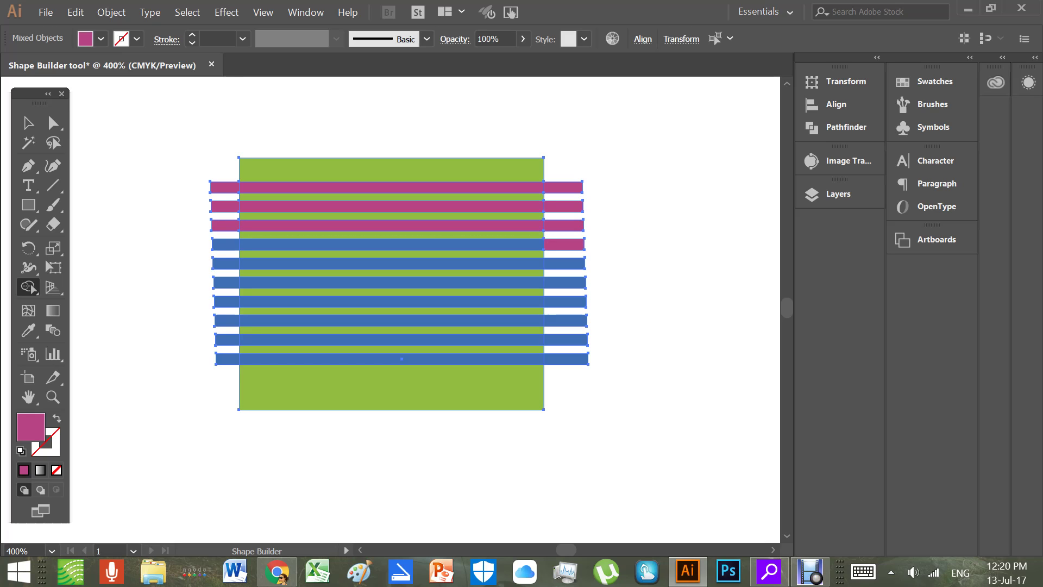
left_click(391, 245)
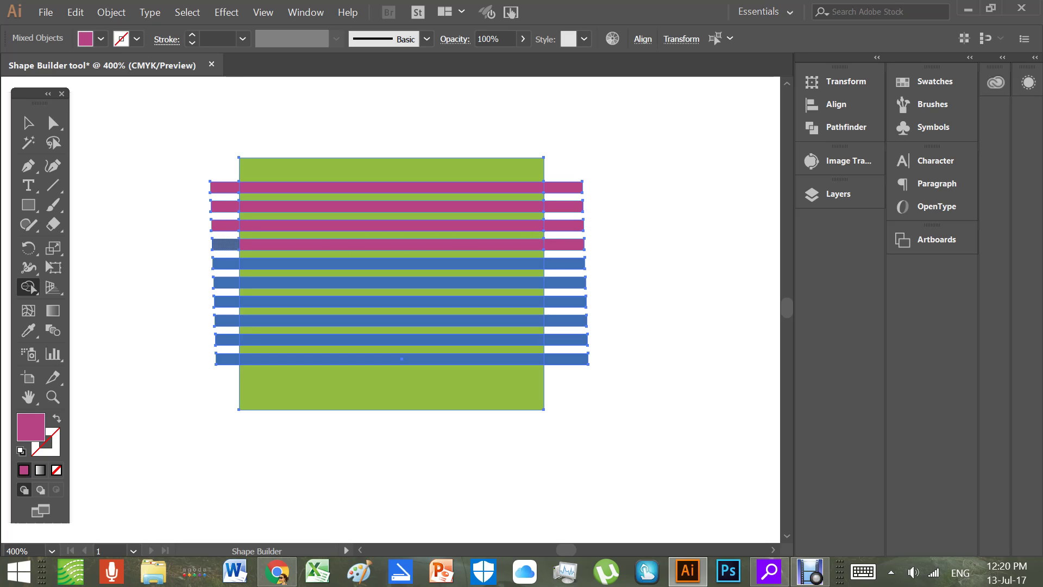
left_click(225, 244)
Recolour all segments of the fifth, sixth and seventh bars magenta with the Shape Builder tool
left_click_drag(224, 263, 391, 263)
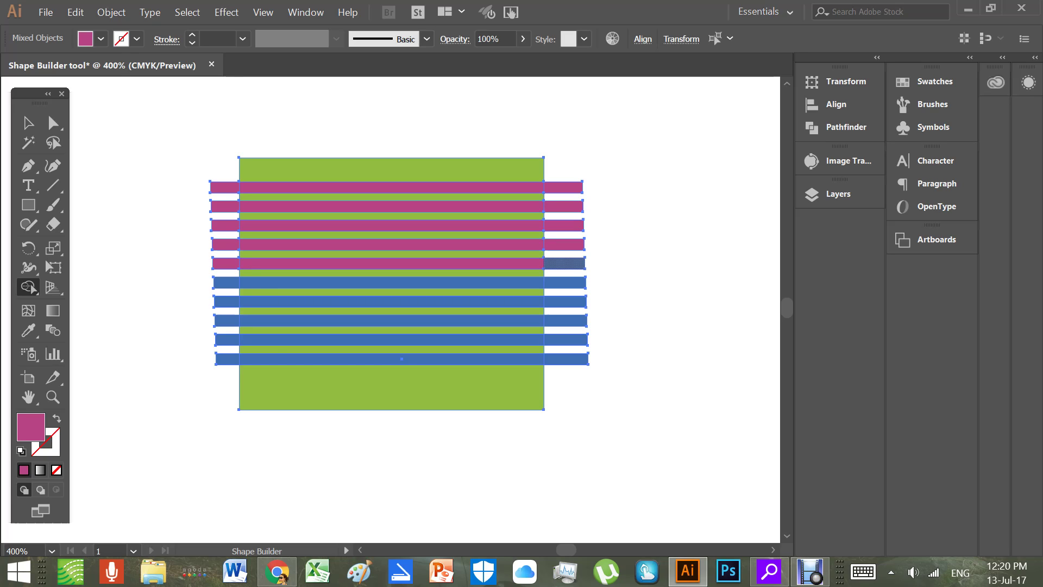
left_click(564, 263)
left_click(392, 283)
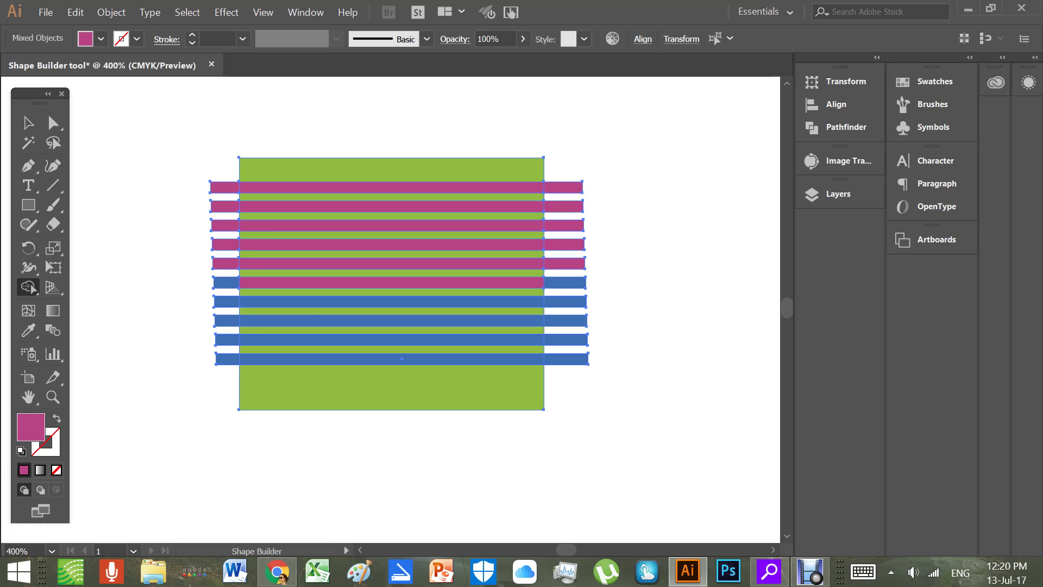
left_click(226, 283)
left_click_drag(226, 302, 258, 302)
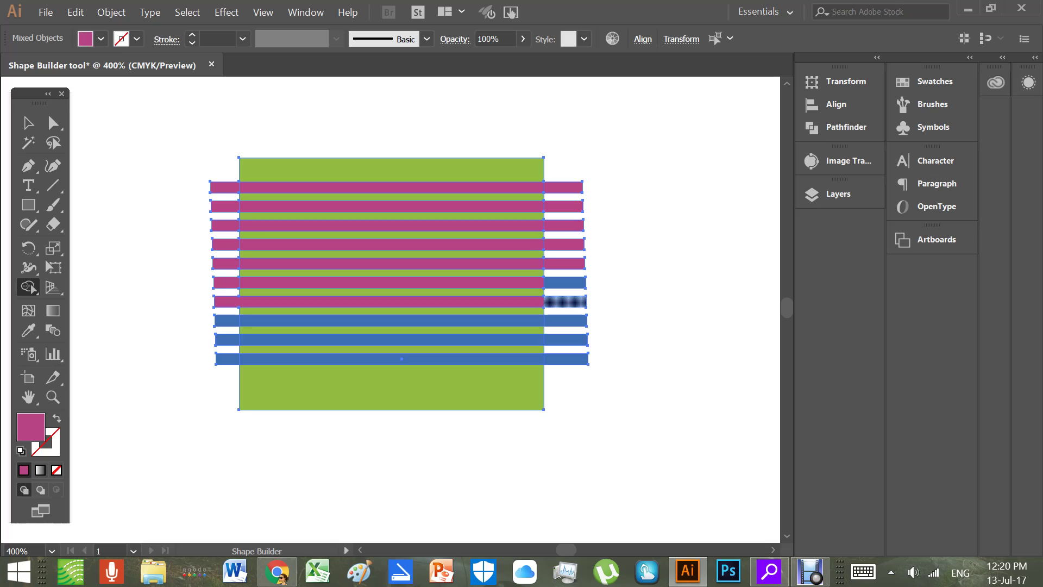
left_click(565, 301)
left_click(565, 283)
Recolour all segments of the three lowest blue bars magenta with the Shape Builder tool
left_click(565, 320)
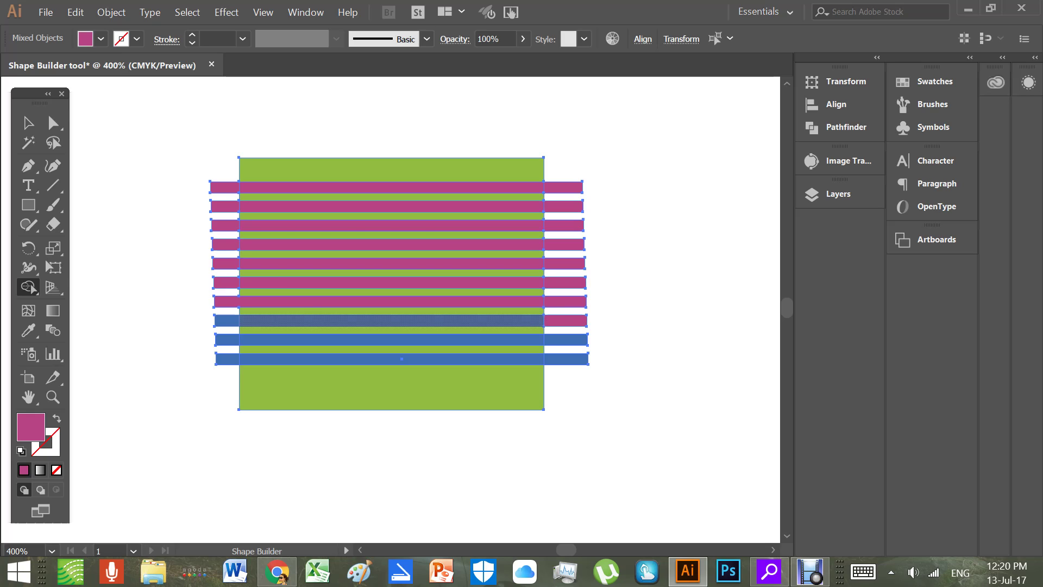
left_click(391, 321)
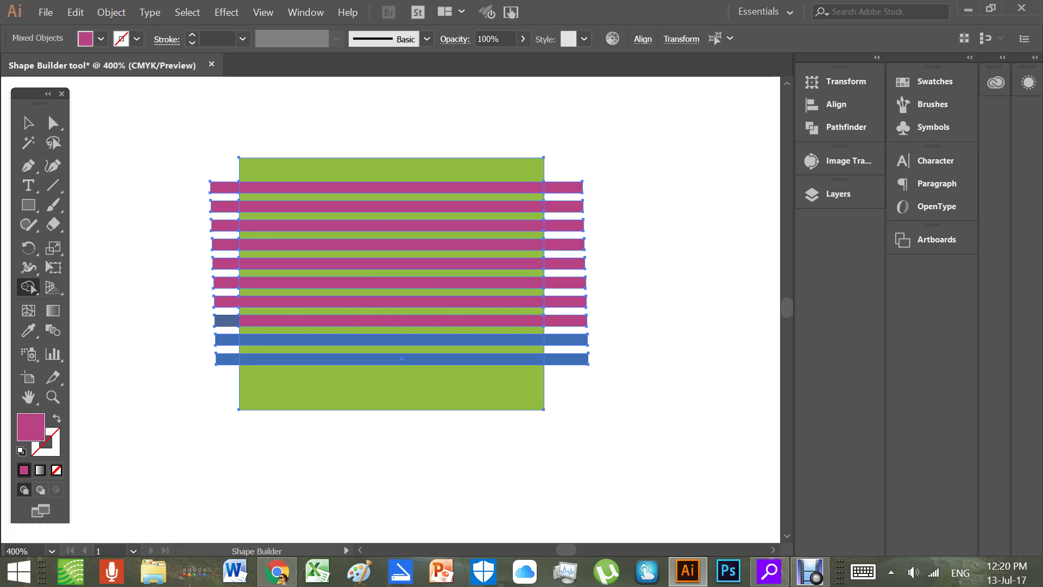
left_click(226, 321)
left_click(227, 340)
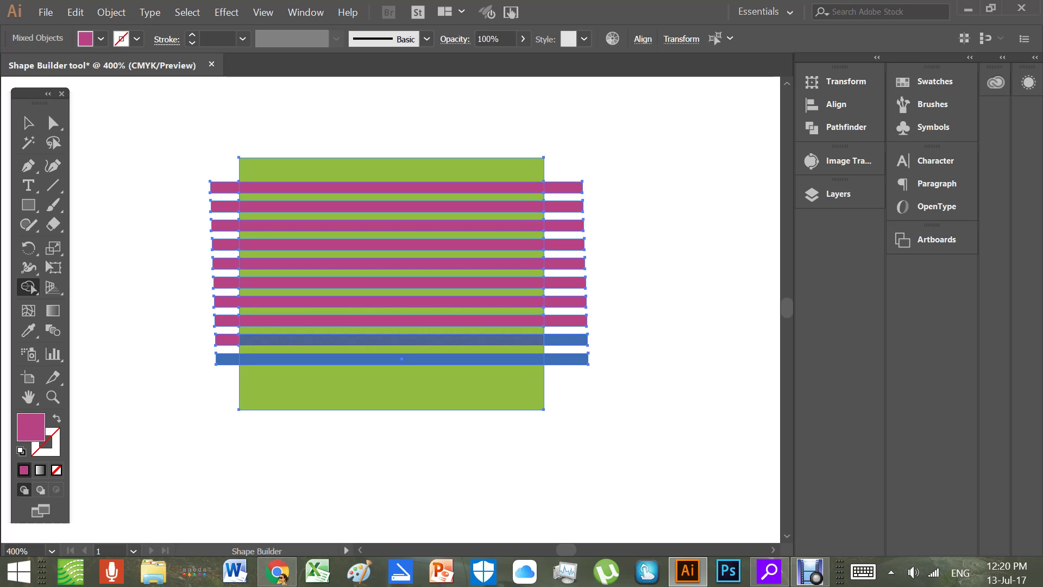
left_click(565, 340)
left_click(391, 339)
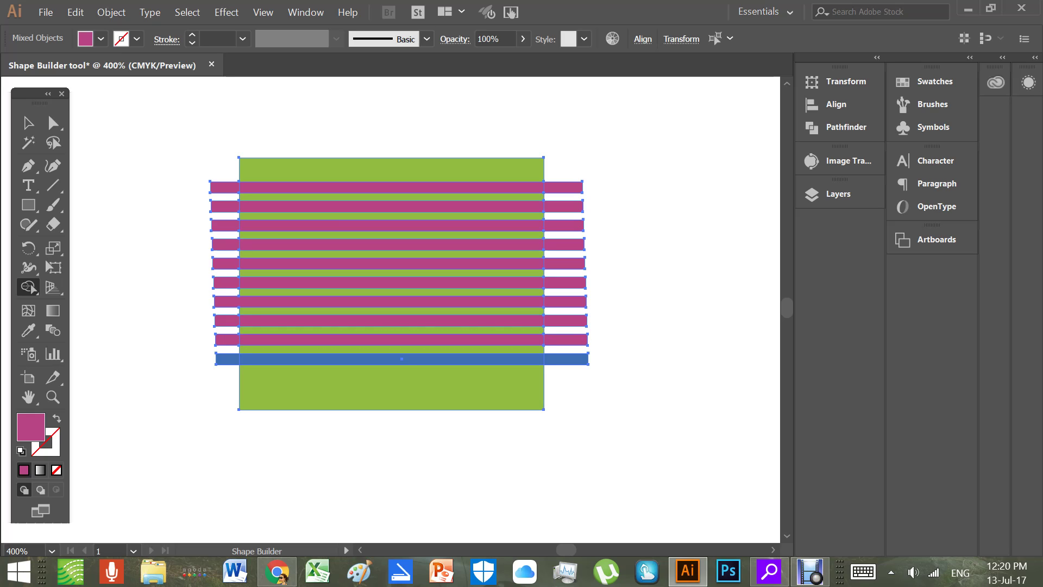
left_click_drag(566, 358, 385, 359)
left_click(227, 358)
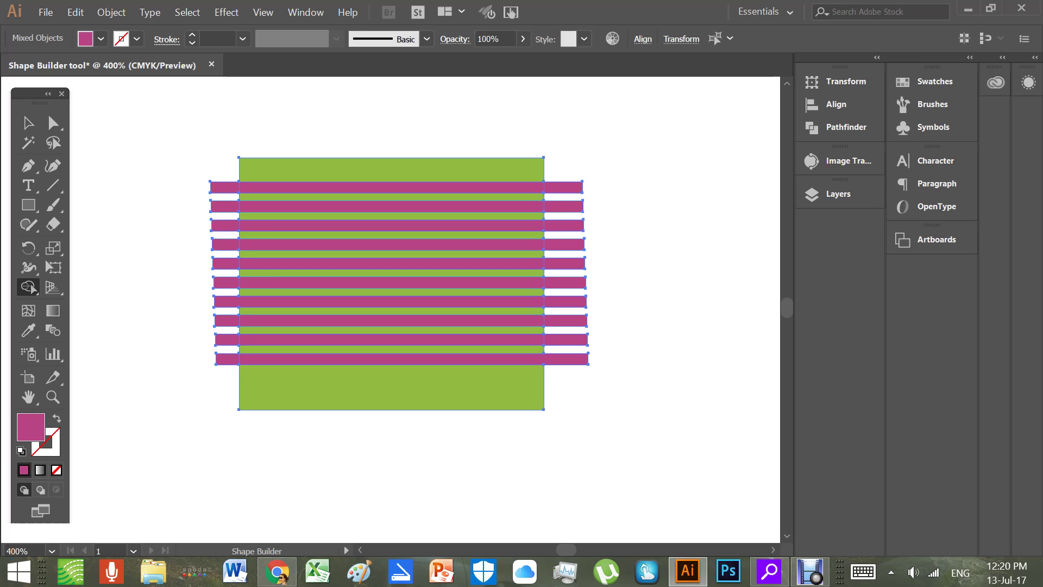
Clear the selection, select the group of magenta bars and delete it from the green rectangle
left_click(28, 122)
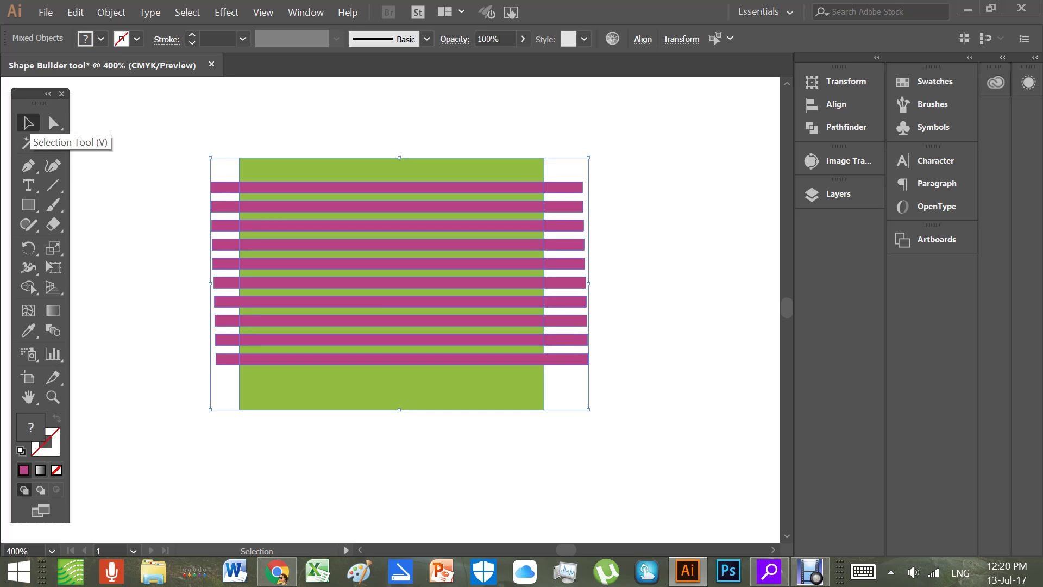
key("ctrl+shift+a")
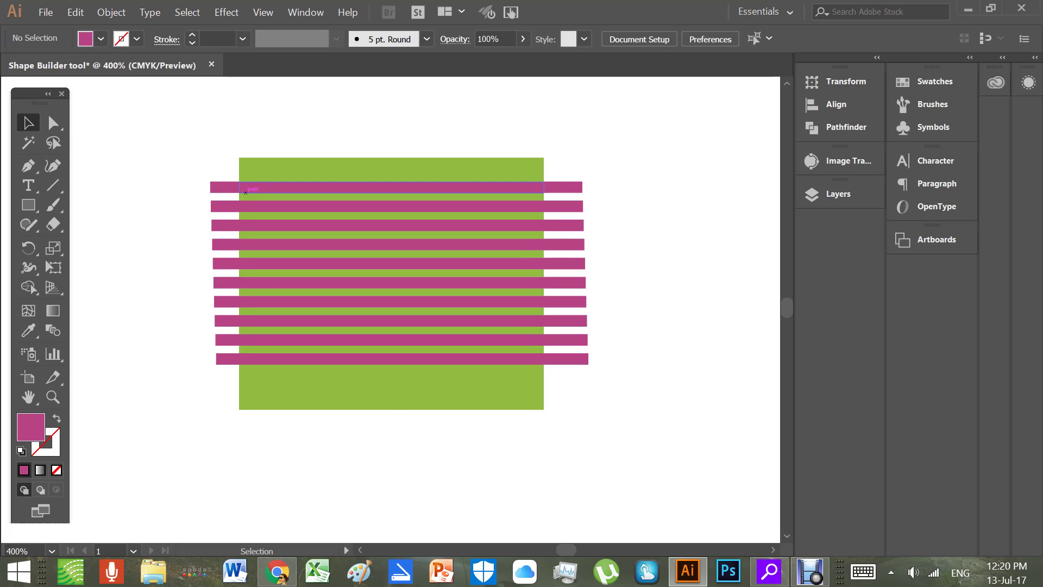
left_click(391, 187)
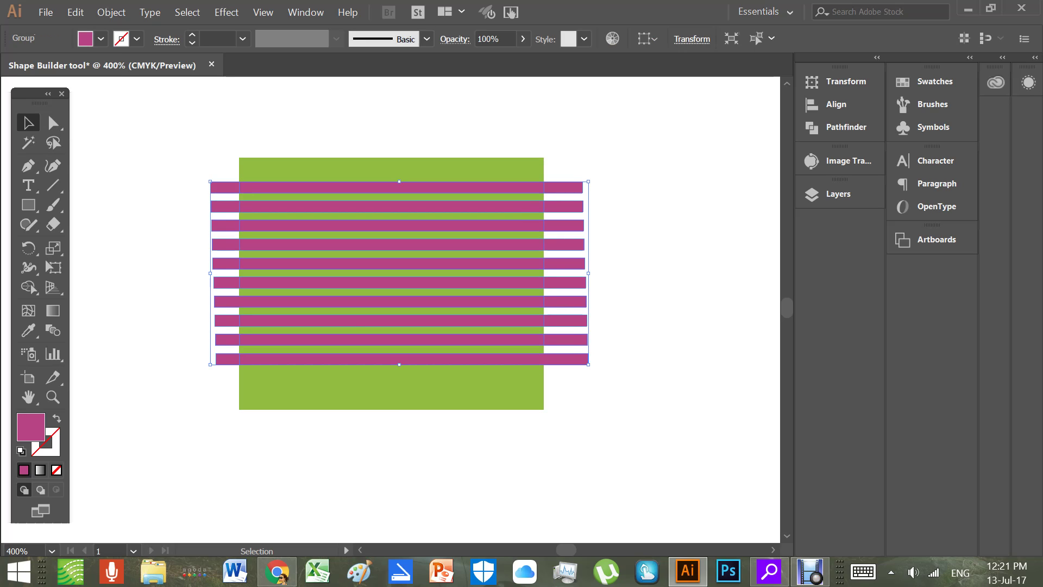
key("ctrl+shift+a")
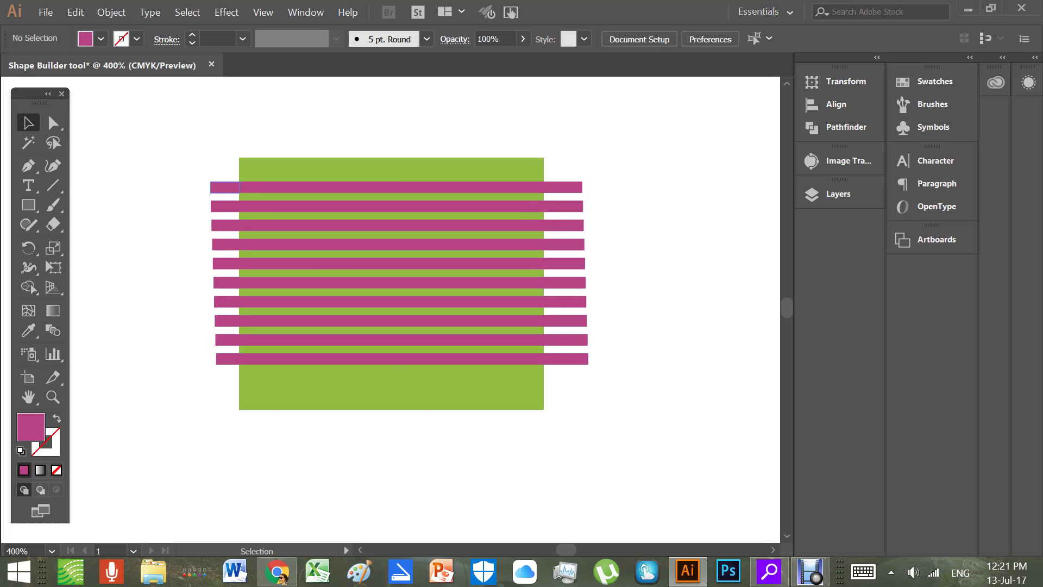
left_click(222, 190)
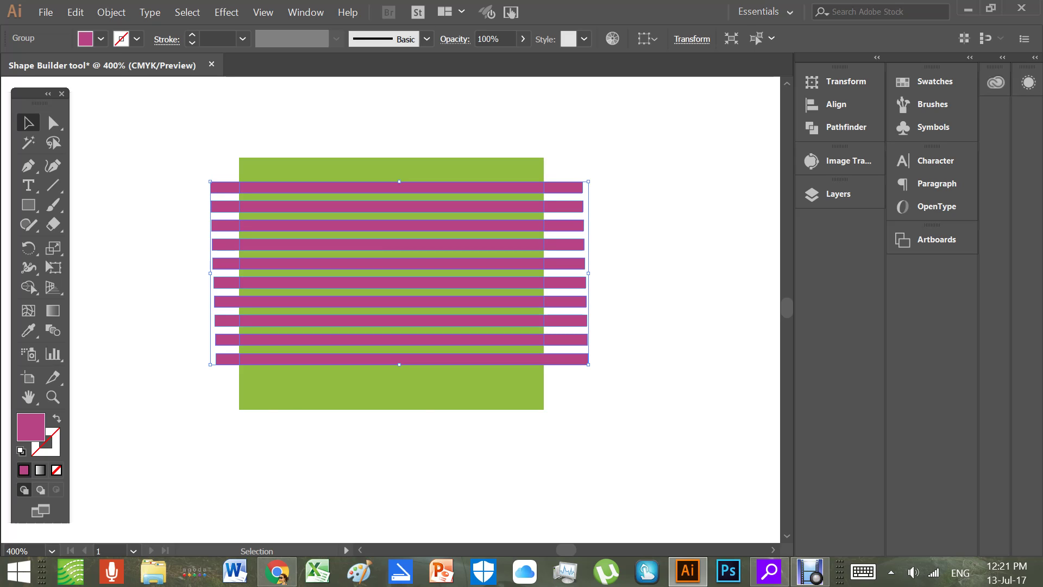
key("Delete")
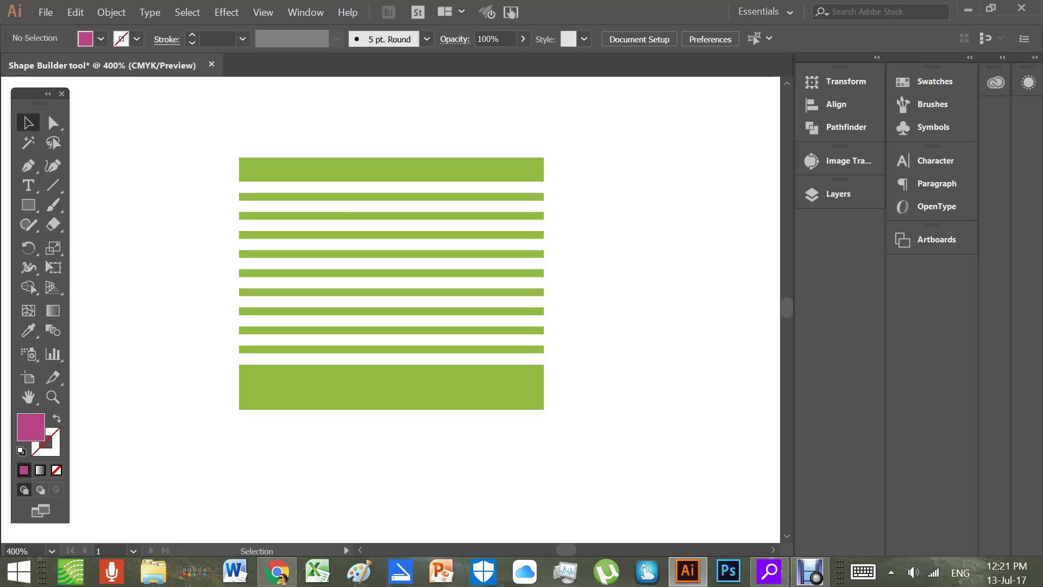
left_click(810, 571)
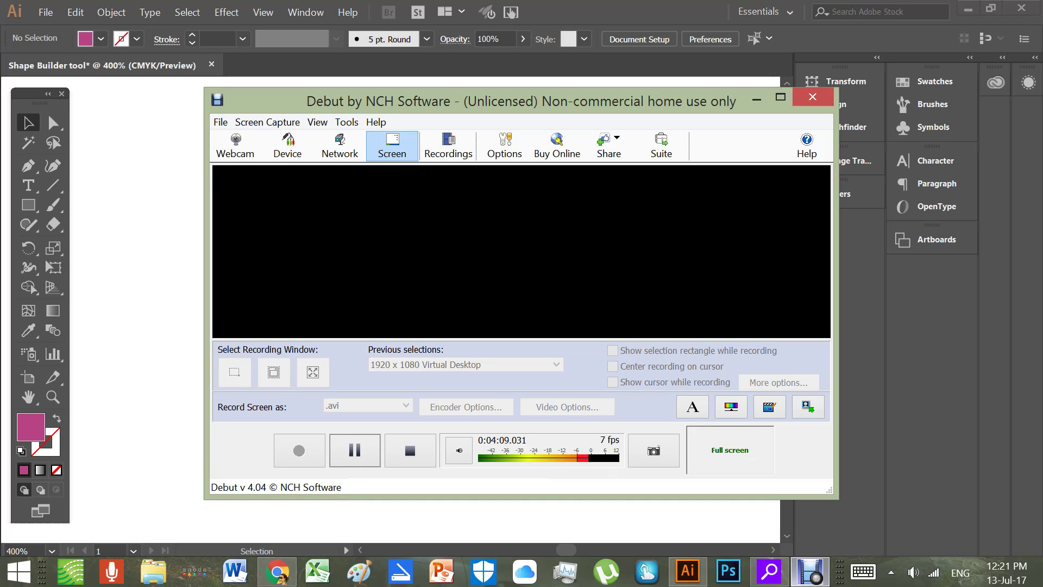